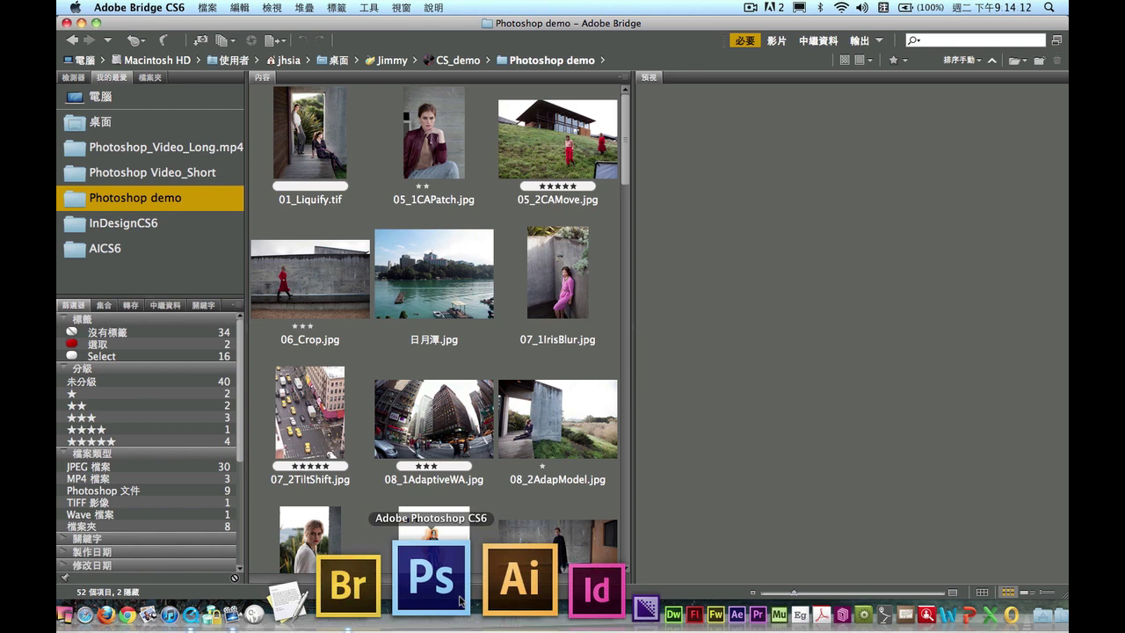
Step: Launch Photoshop CS6 from the Dock, leaving its empty workspace showing
click(458, 601)
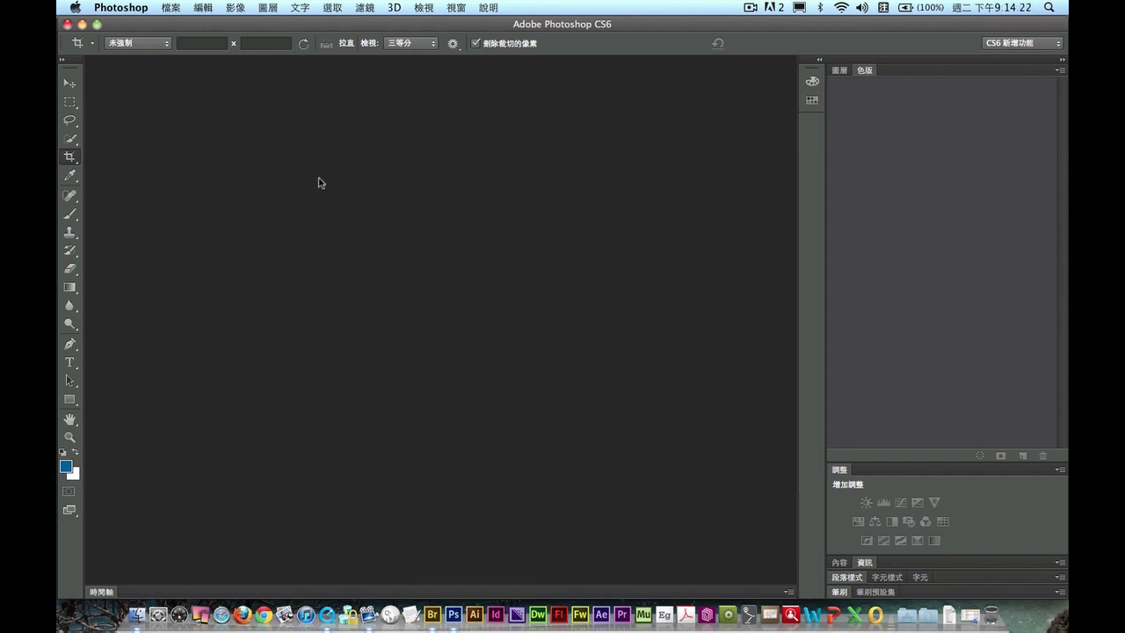
click(122, 8)
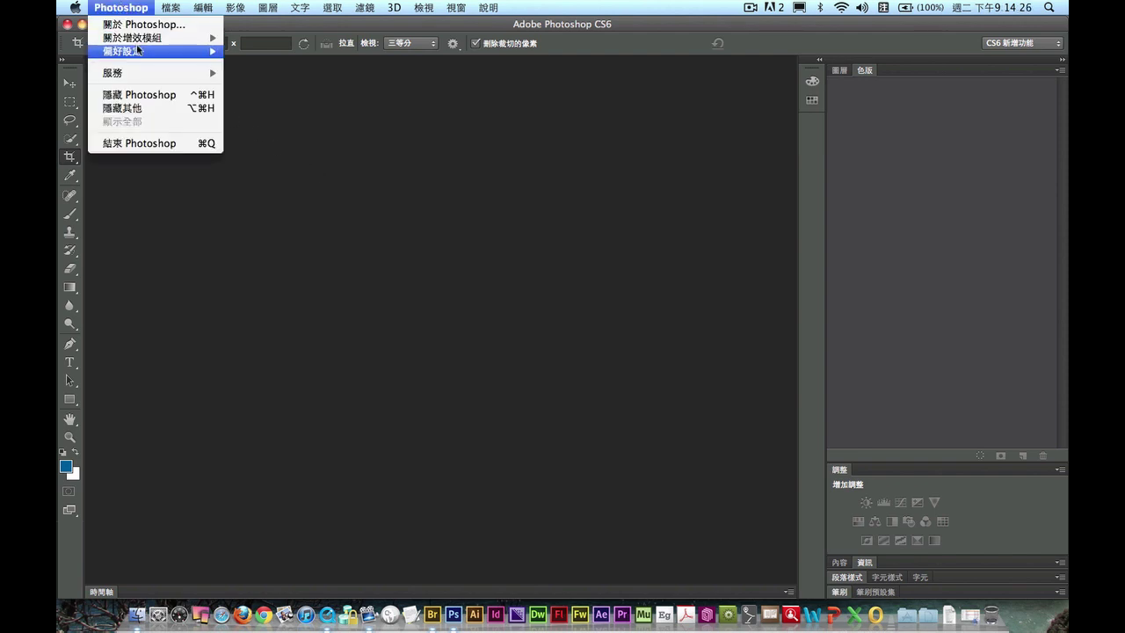
mouse_move(153, 51)
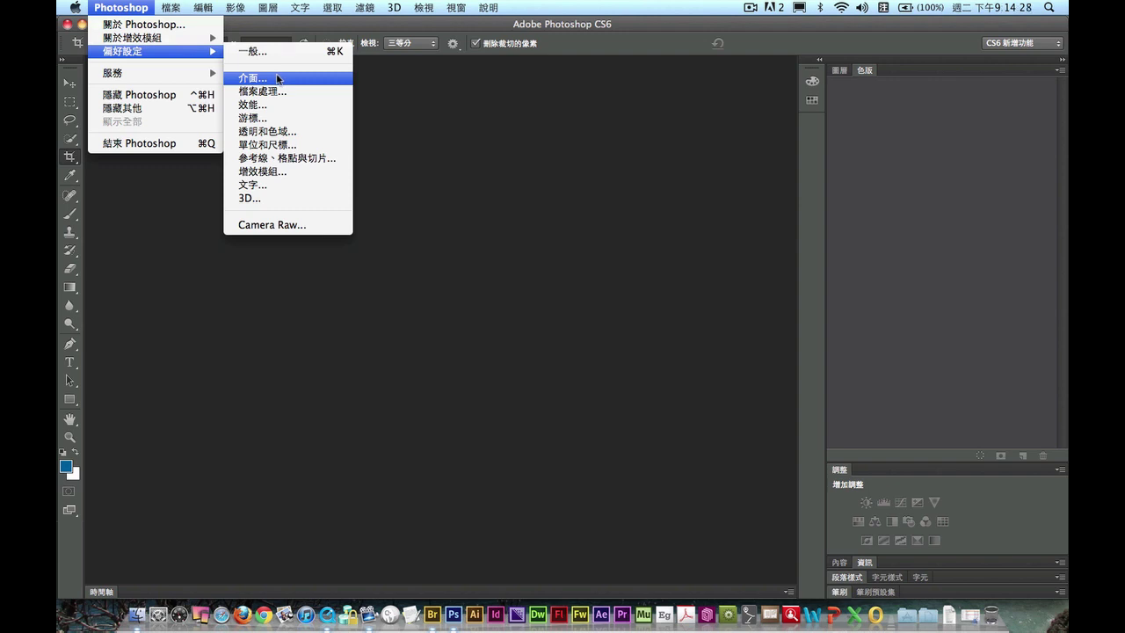
click(284, 81)
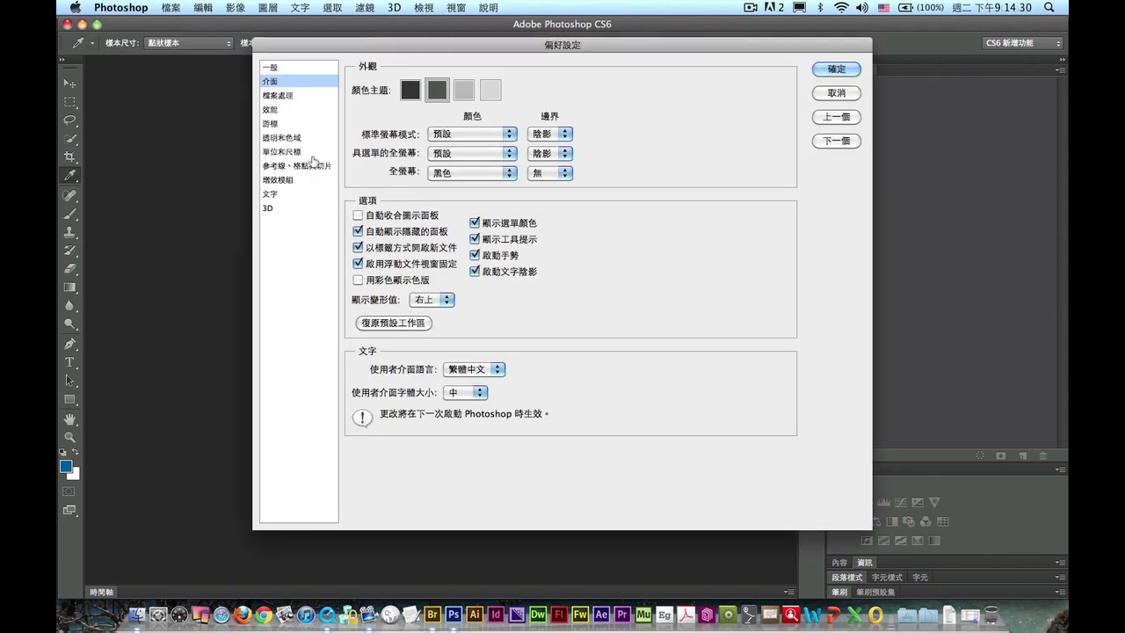
click(469, 95)
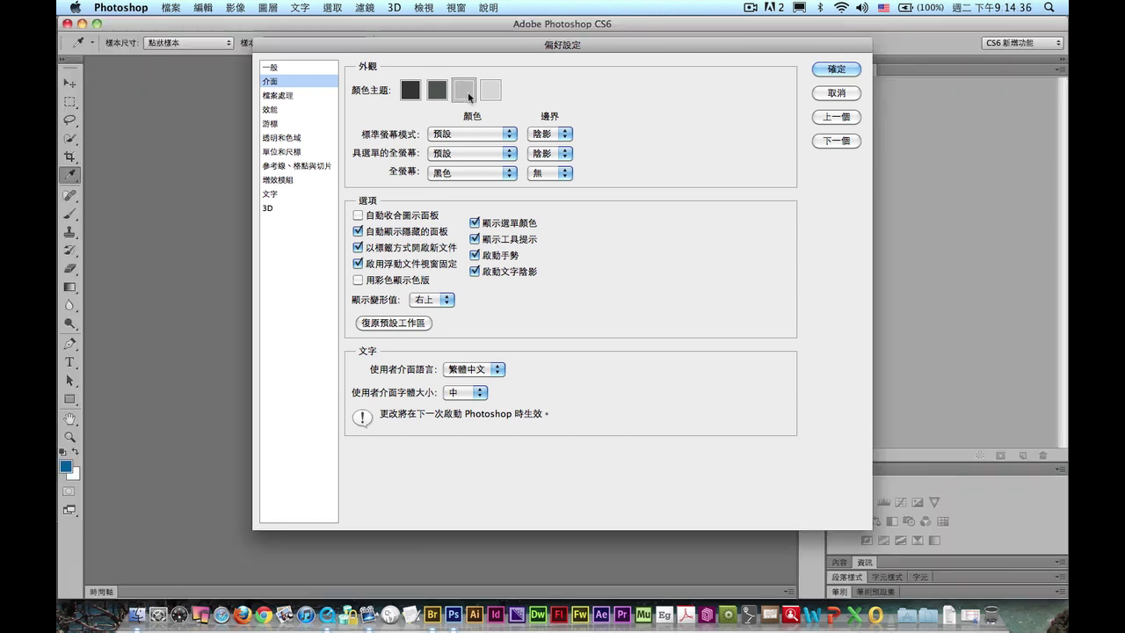
click(491, 91)
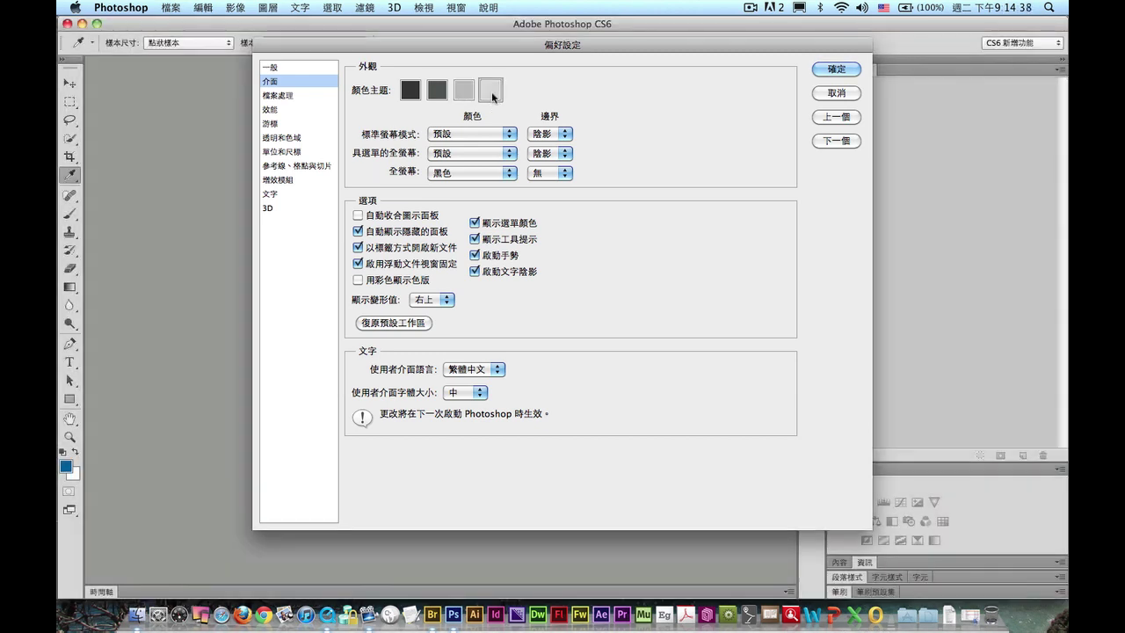
click(468, 97)
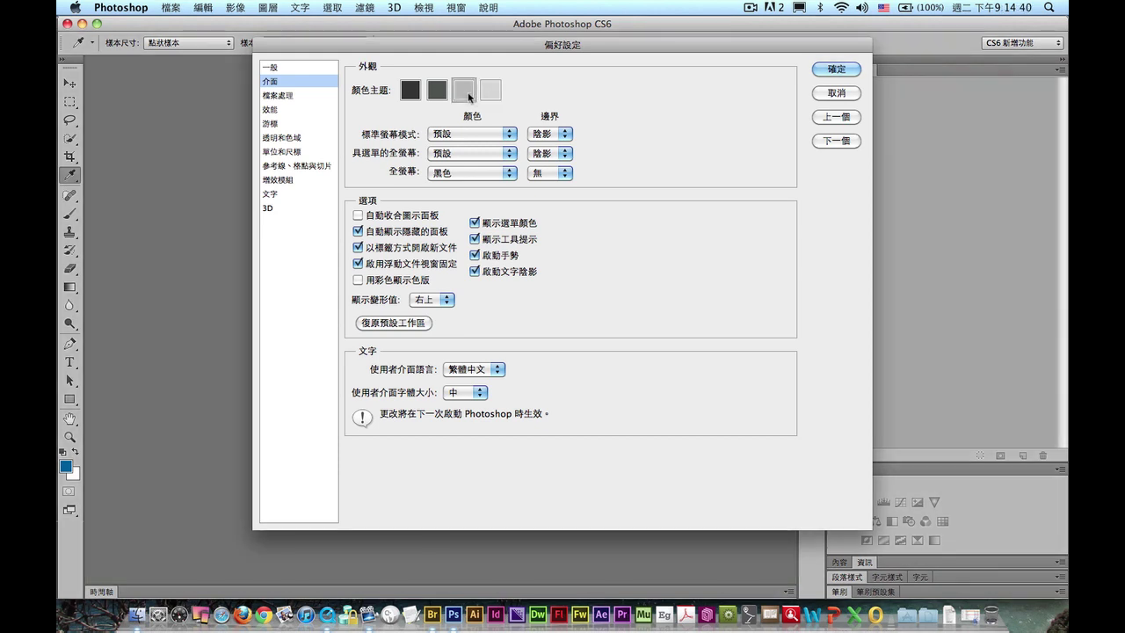
click(437, 91)
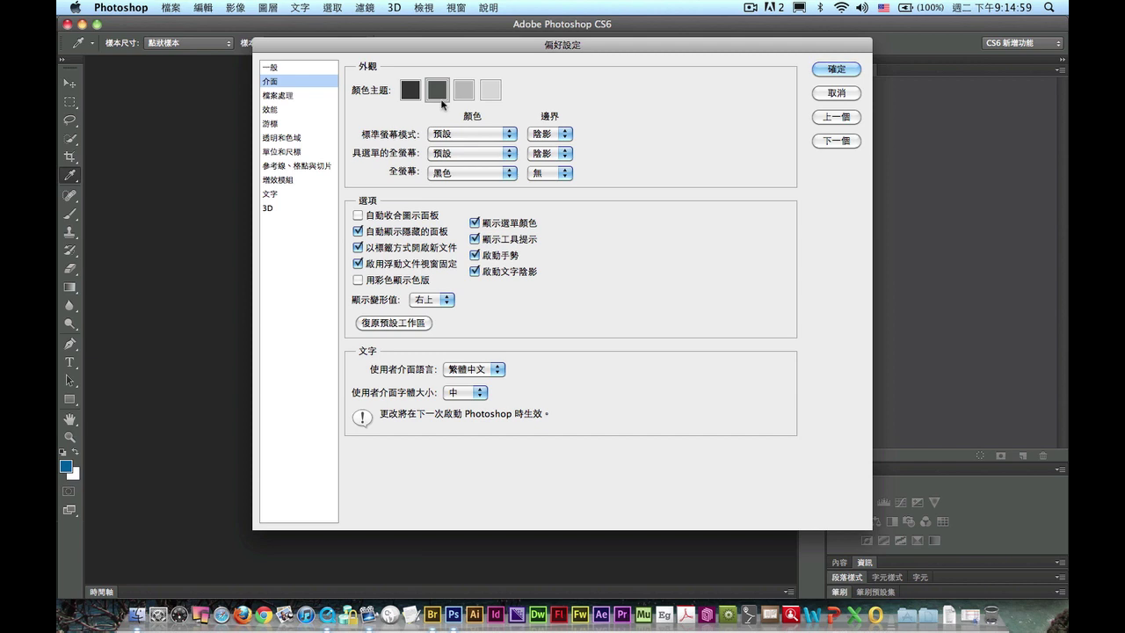
click(824, 70)
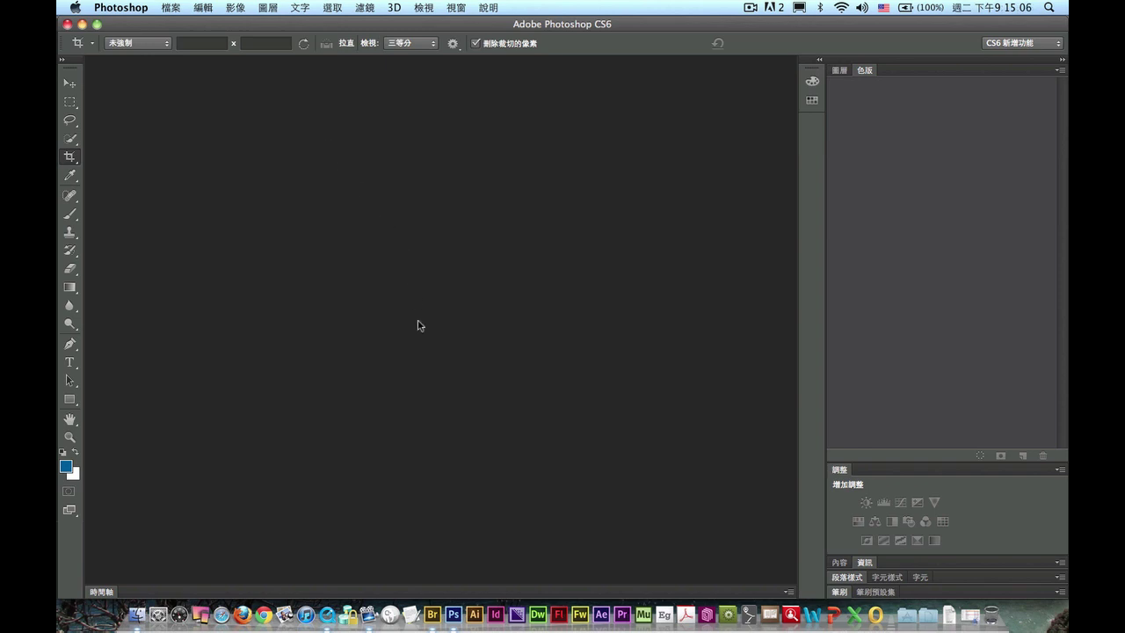
Step: Switch to Bridge, preview 01_Liquify.tif in the demo folder and open it in Photoshop
click(428, 607)
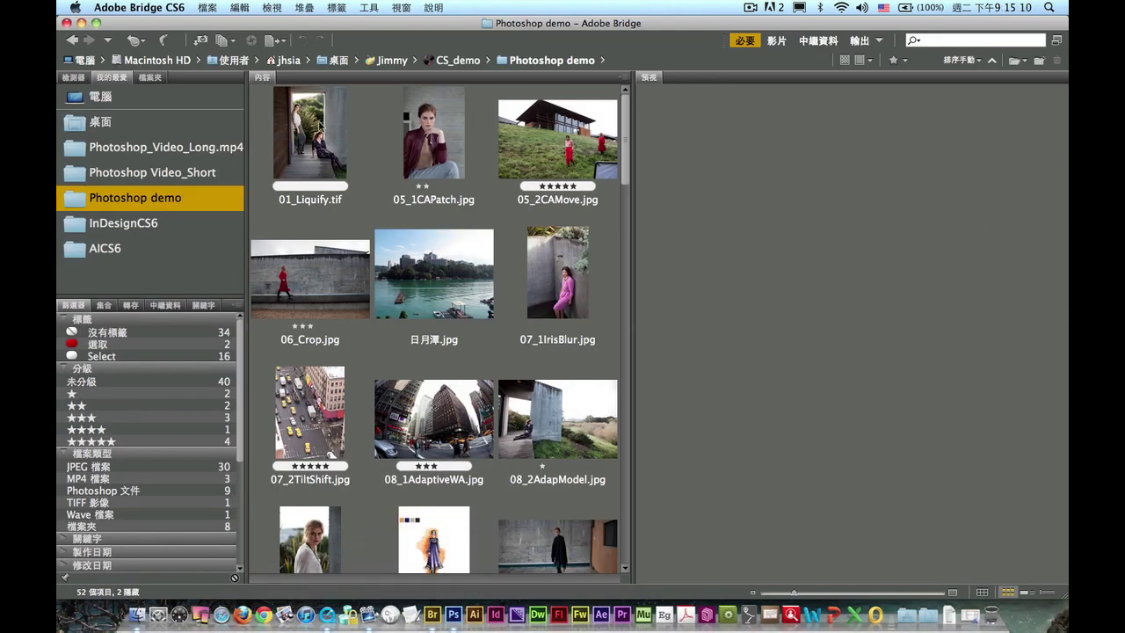
click(310, 150)
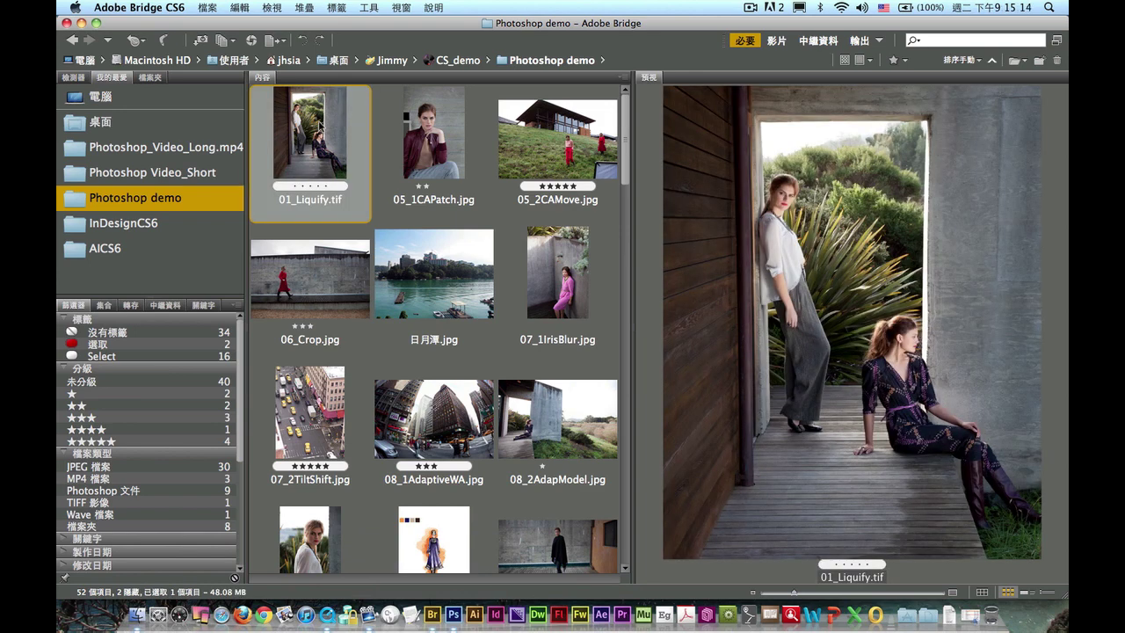
double_click(319, 125)
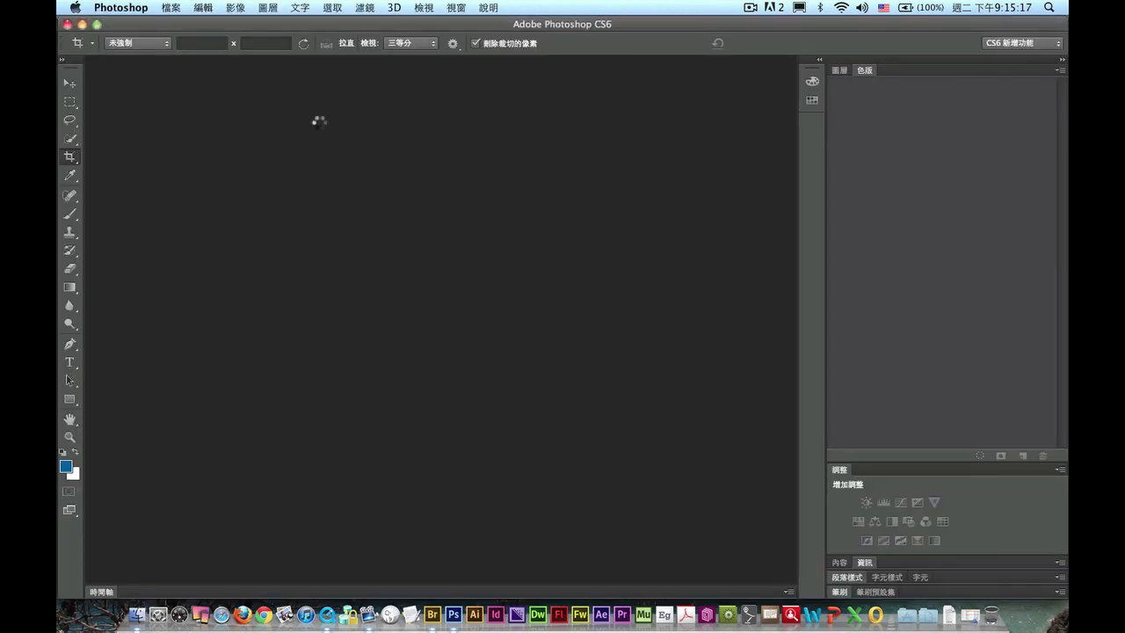
Step: Select the Move tool and fit the doorway photo to the window height with Cmd+0
click(70, 83)
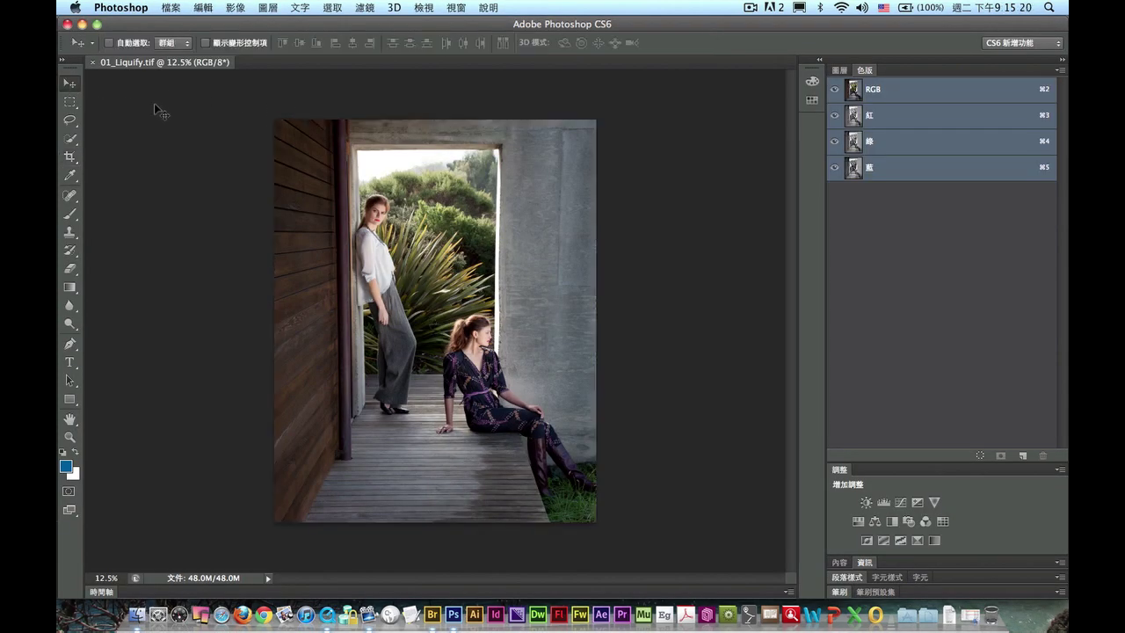
key(ctrl+0)
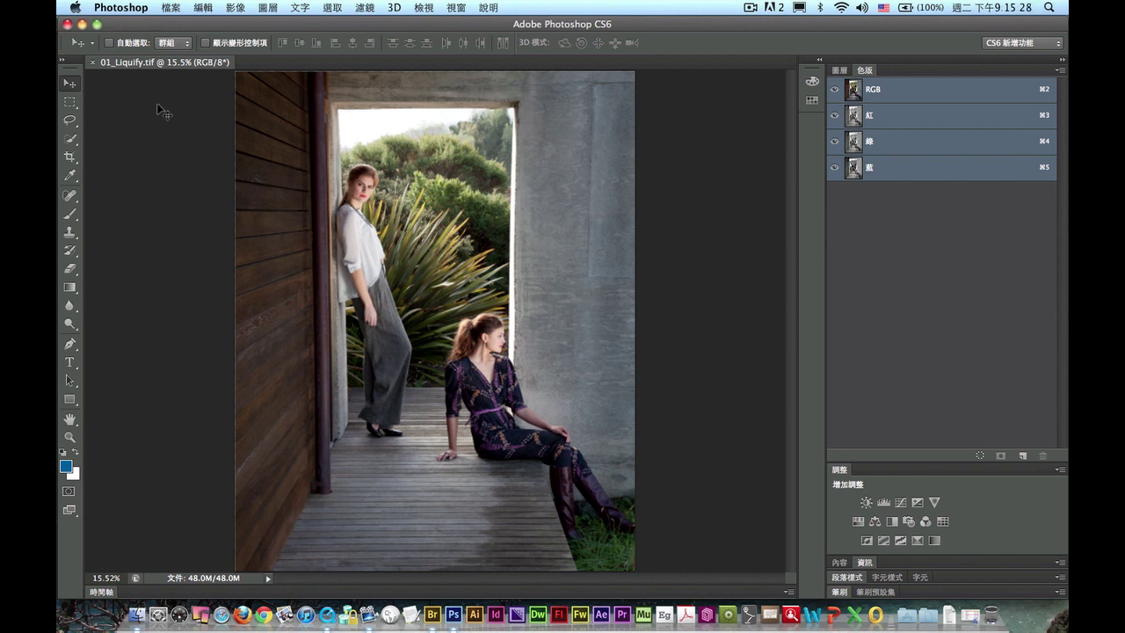
click(371, 9)
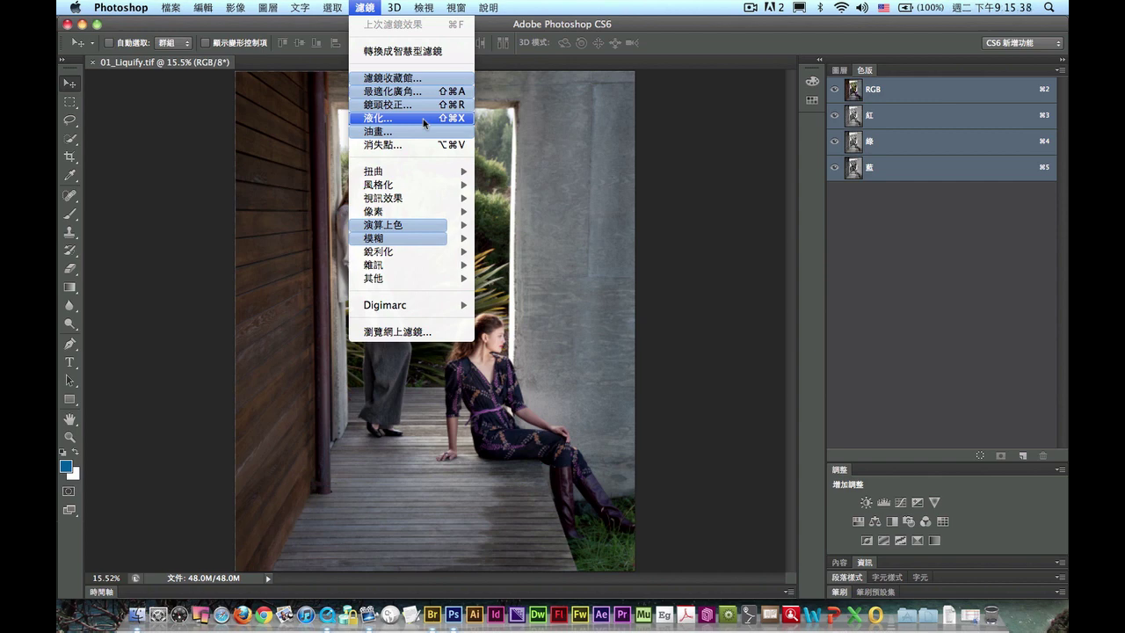
Step: Open the photo in Liquify, check the 500 brush size, then bring up PSCS5_liquefy.mov
click(423, 119)
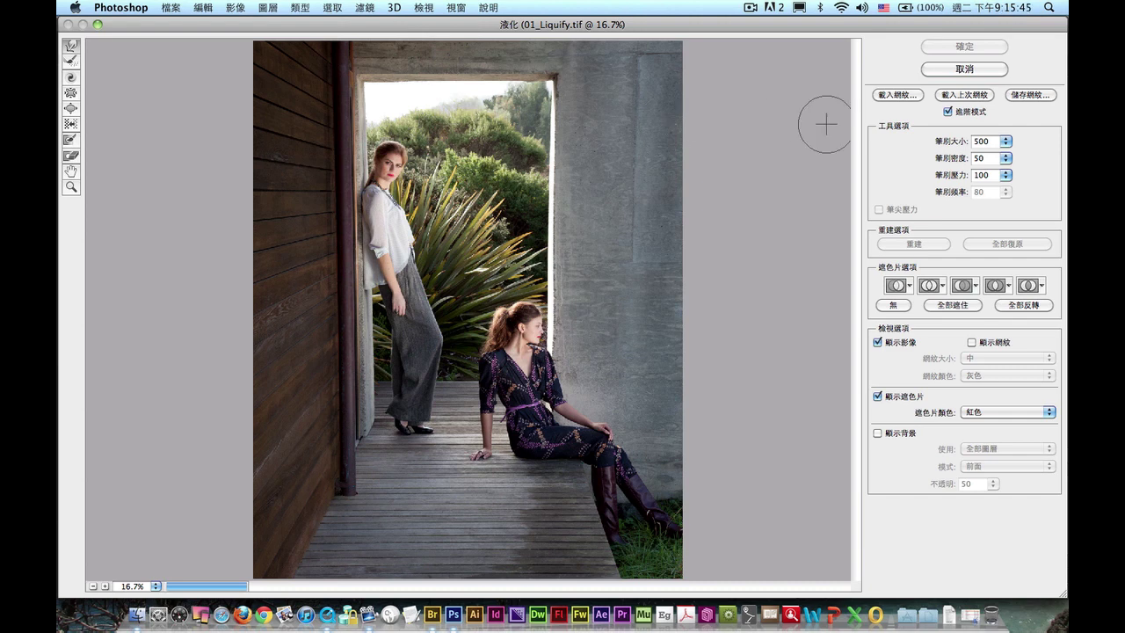
click(1006, 142)
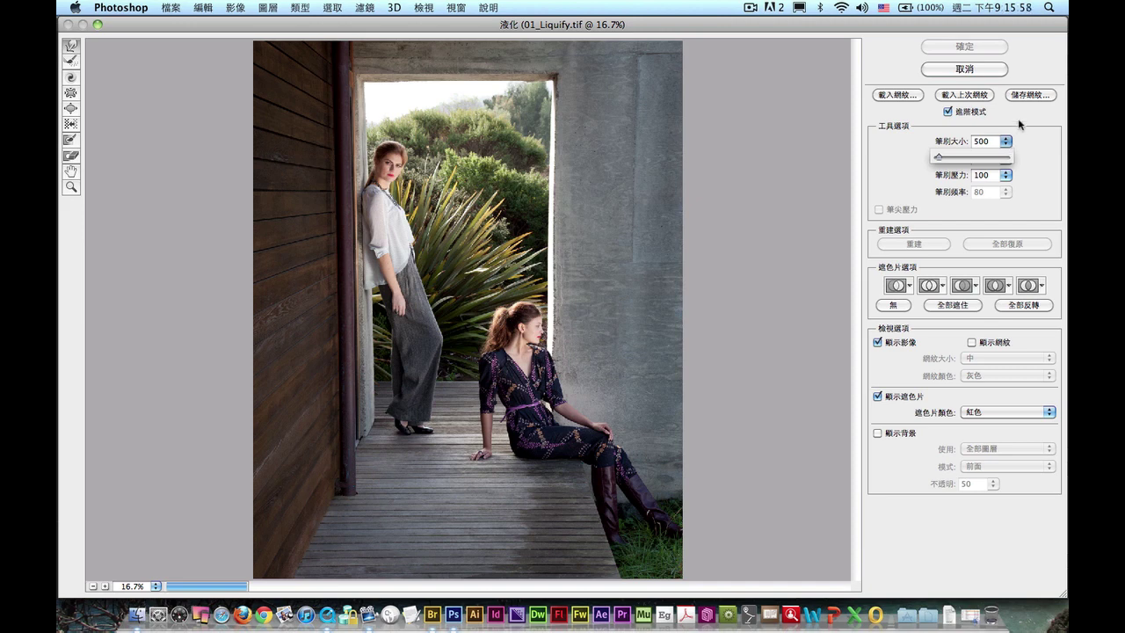
click(1017, 120)
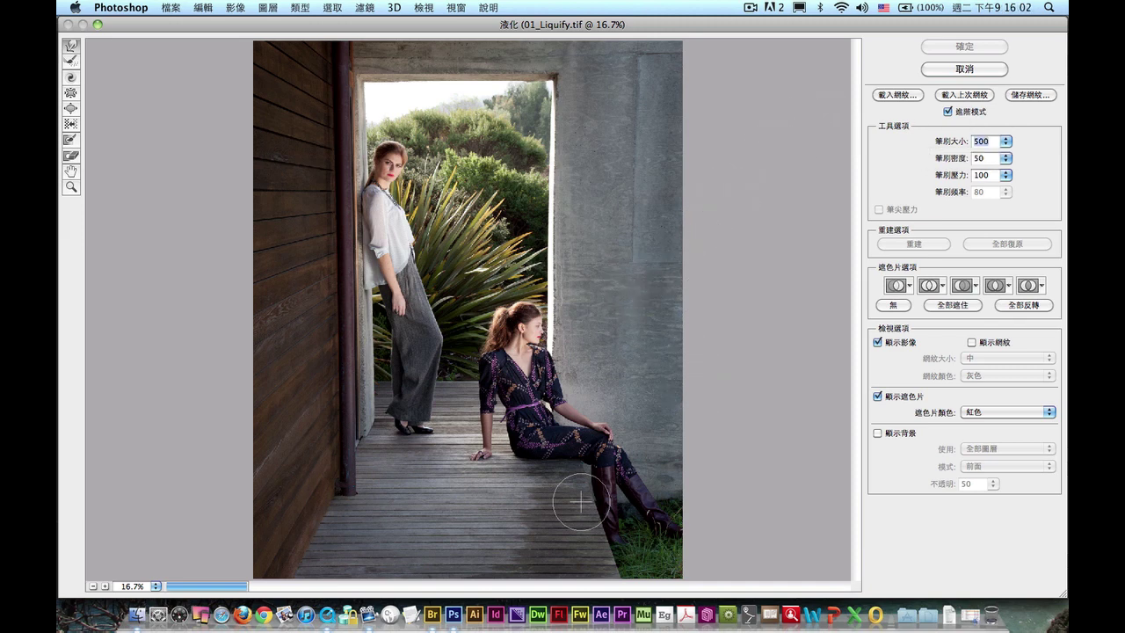
click(330, 599)
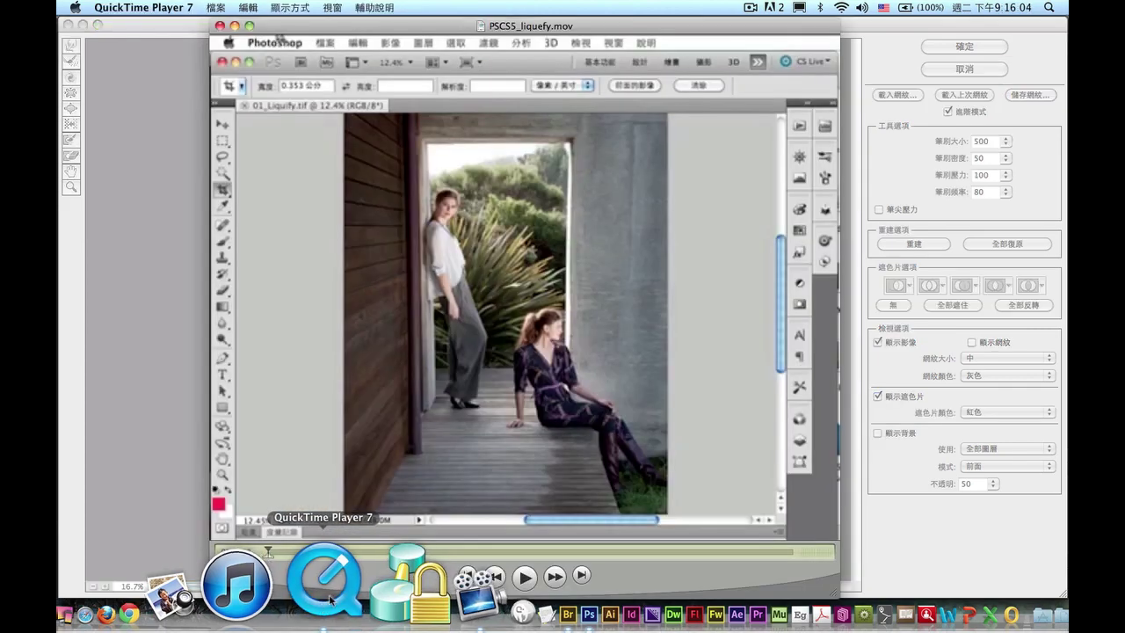
mouse_move(526, 352)
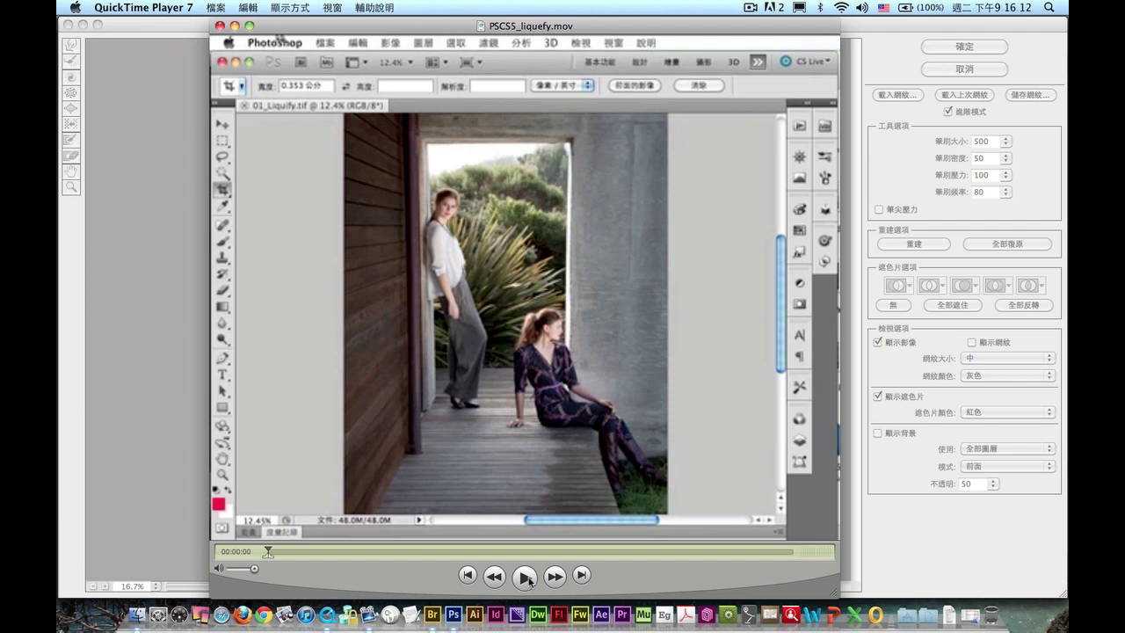
Step: Play the PSCS5_liquefy.mov demo and pause at 00:00:57 on the warped door edge
click(525, 577)
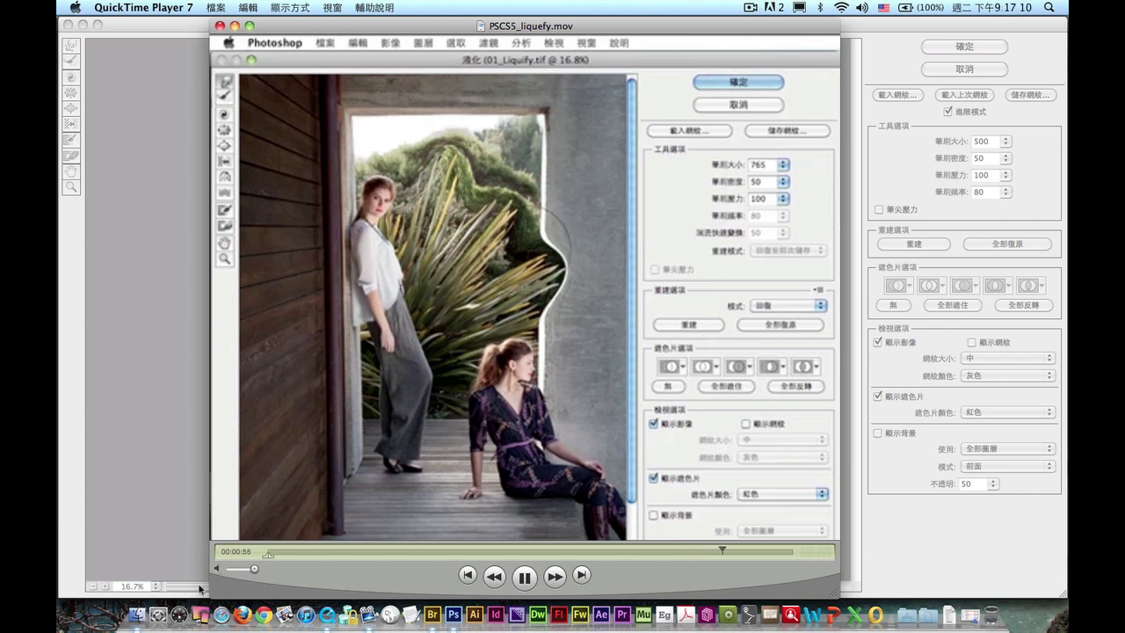
click(527, 582)
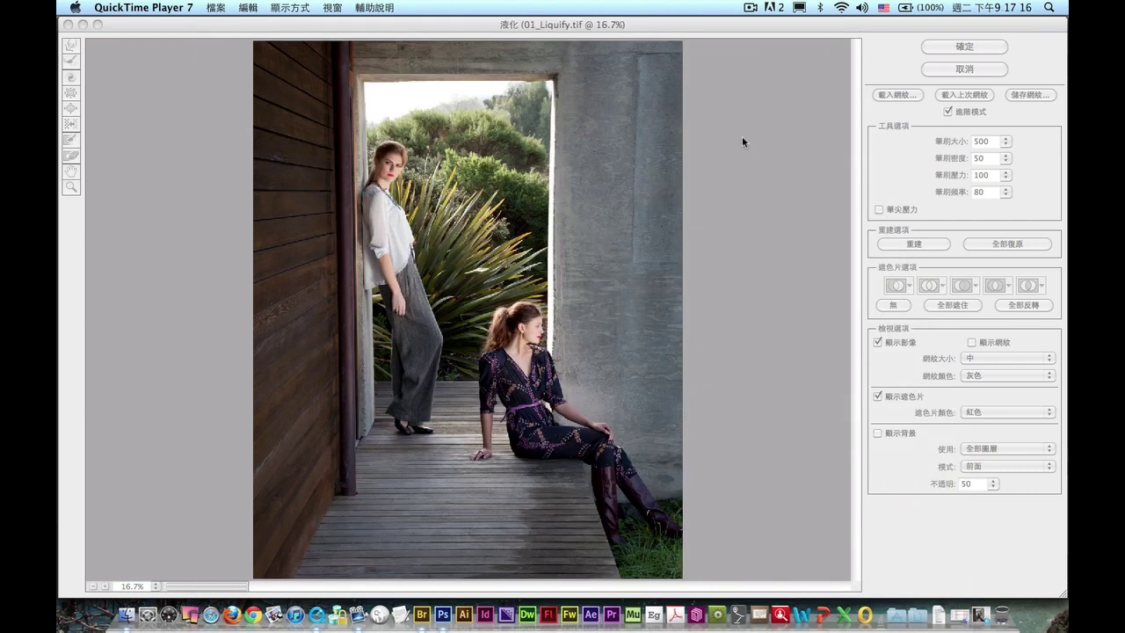
Step: Back in Liquify, drag the brush size slider down from 15000 to 451
click(747, 141)
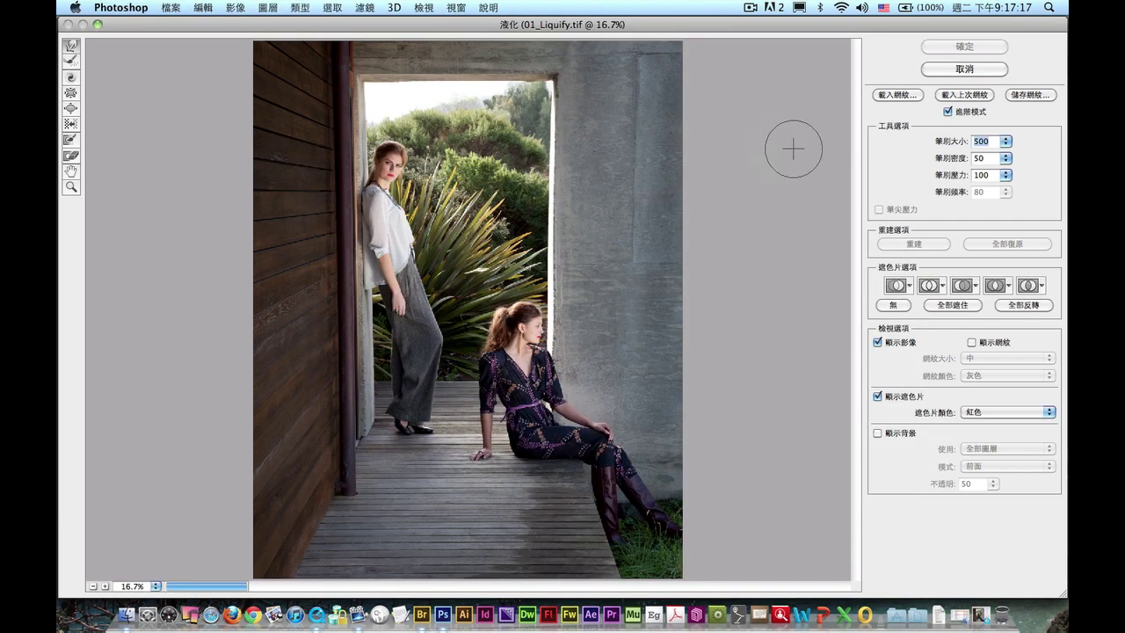
drag(1008, 158, 940, 162)
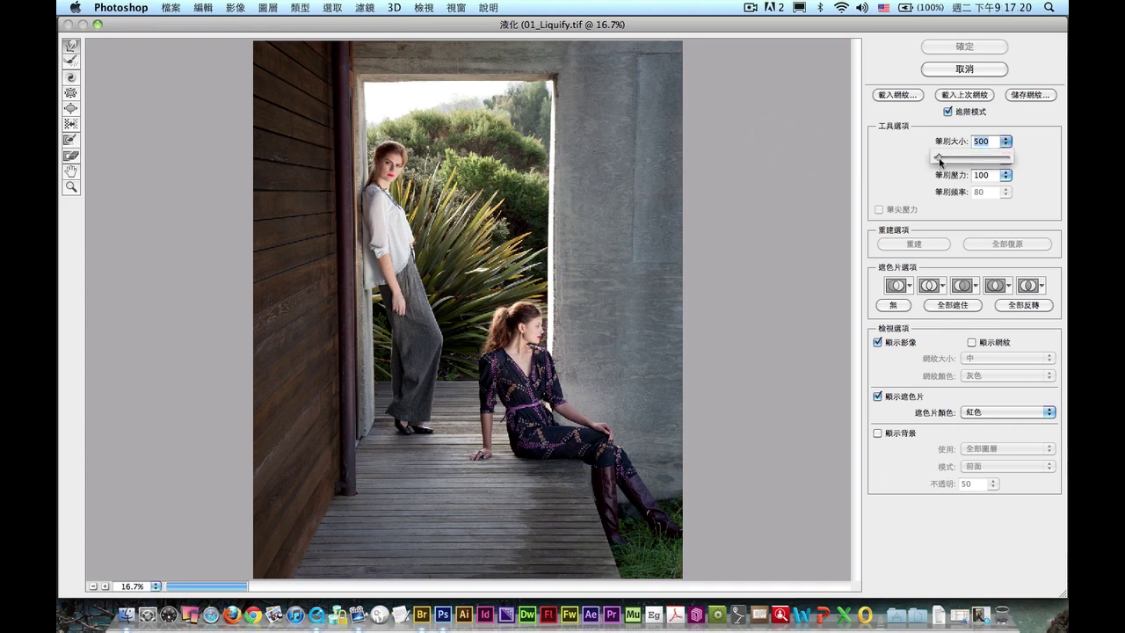
key(alt)
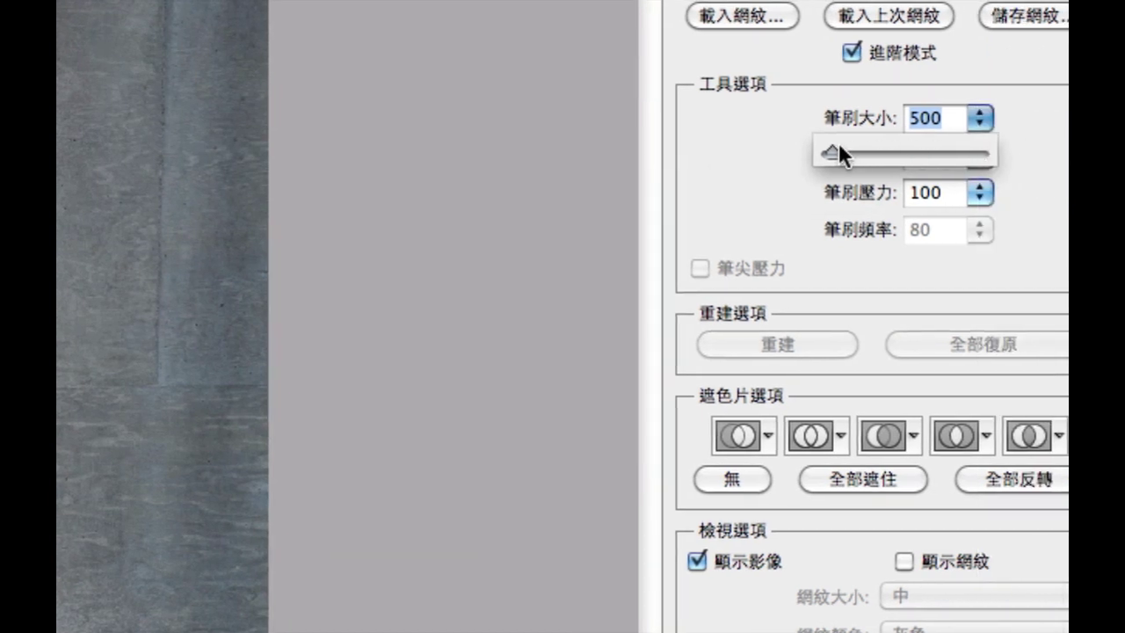
drag(839, 154, 998, 153)
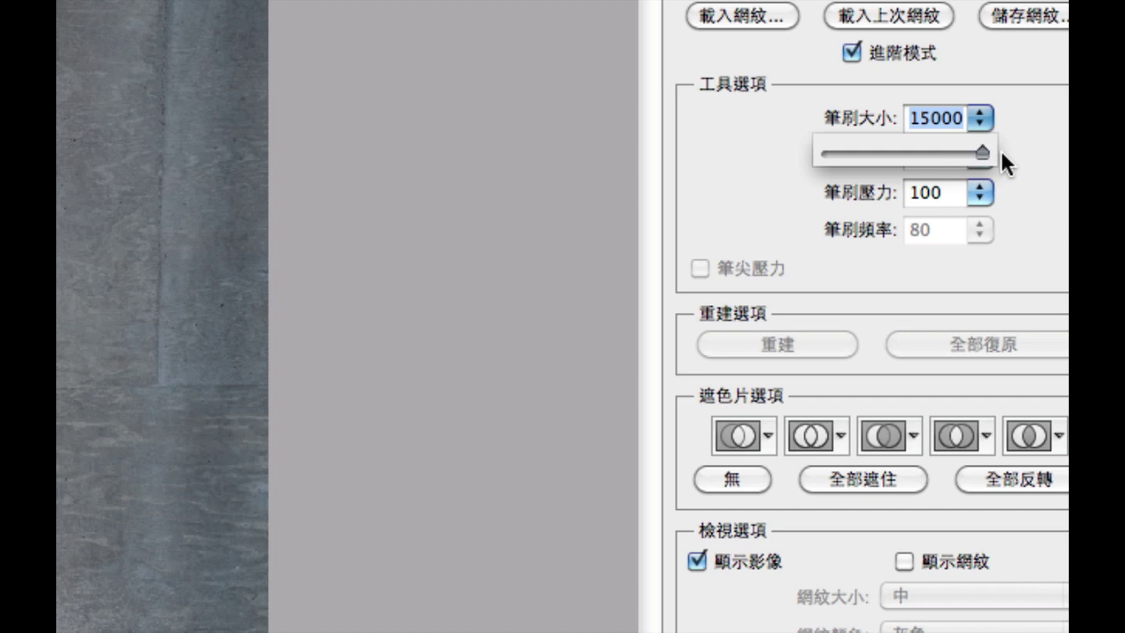
drag(1001, 155, 860, 159)
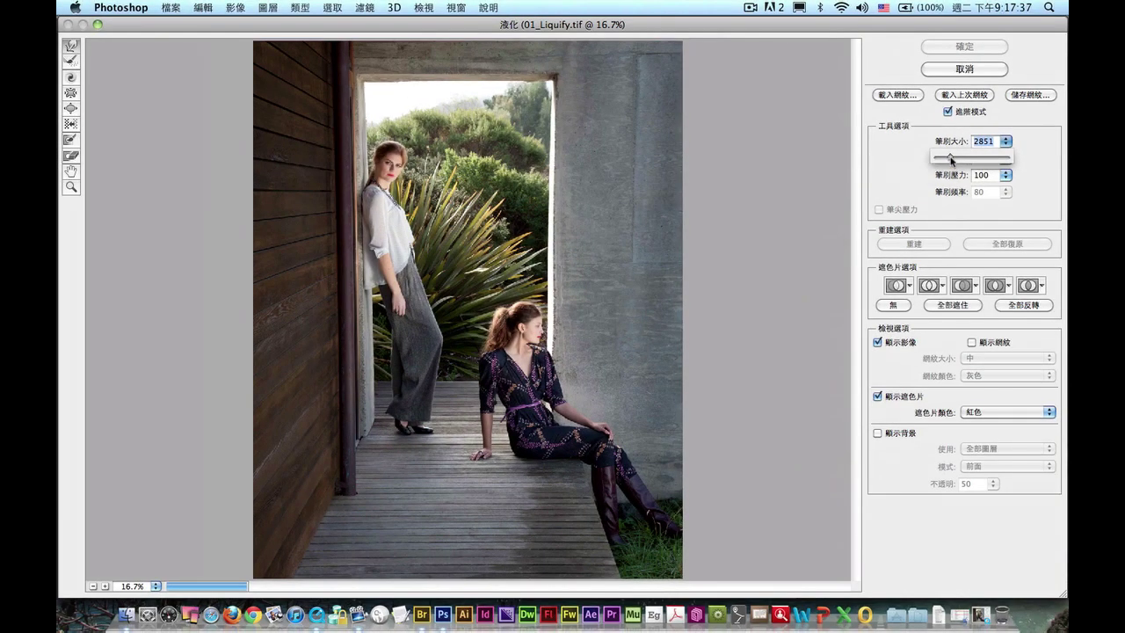
drag(951, 161, 948, 162)
drag(949, 161, 940, 161)
Step: Warp the door frame's top, left post and right edges into wavy zigzag bulges
drag(452, 224, 573, 223)
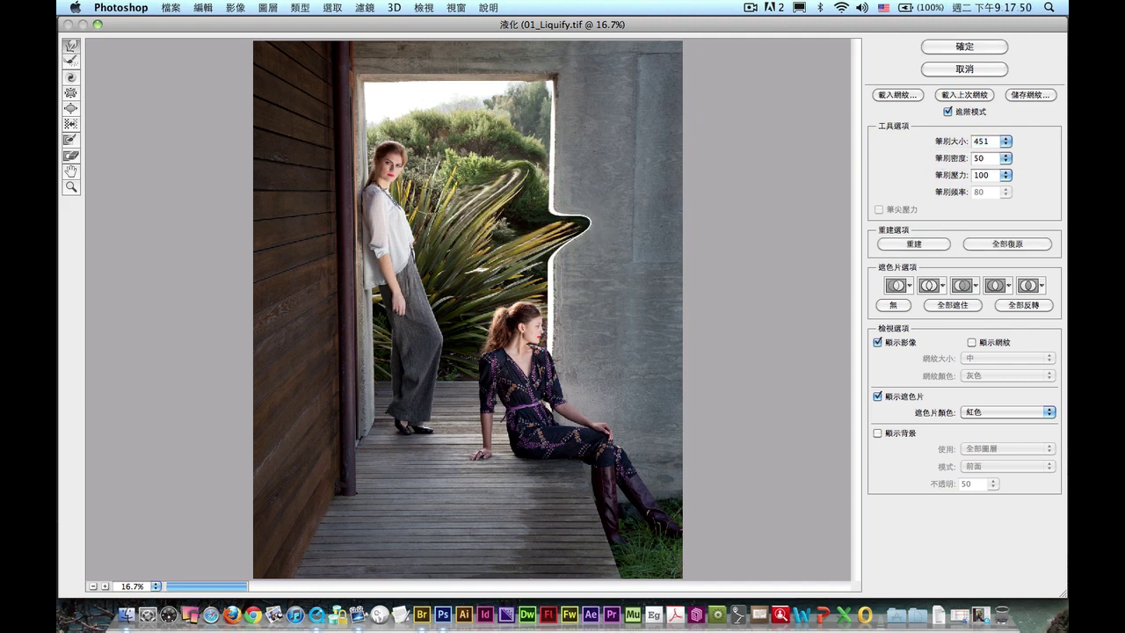
mouse_move(431, 206)
mouse_down()
mouse_move(584, 126)
mouse_move(546, 95)
mouse_move(481, 75)
mouse_move(346, 103)
mouse_move(319, 151)
mouse_up()
drag(567, 273, 603, 296)
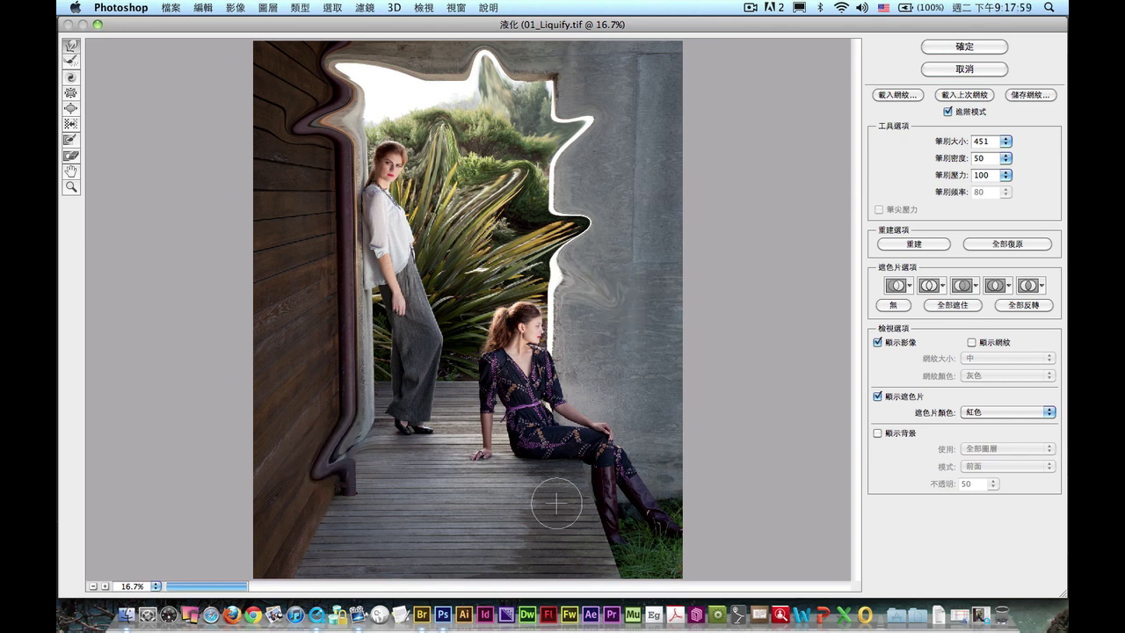
drag(564, 274, 635, 303)
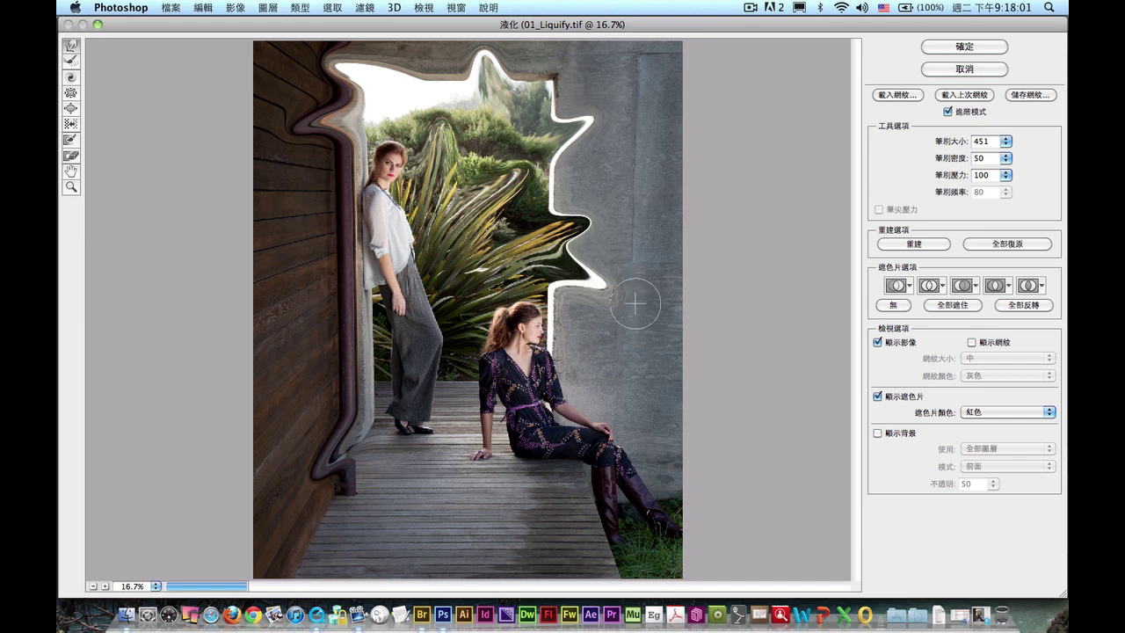
drag(556, 169, 606, 176)
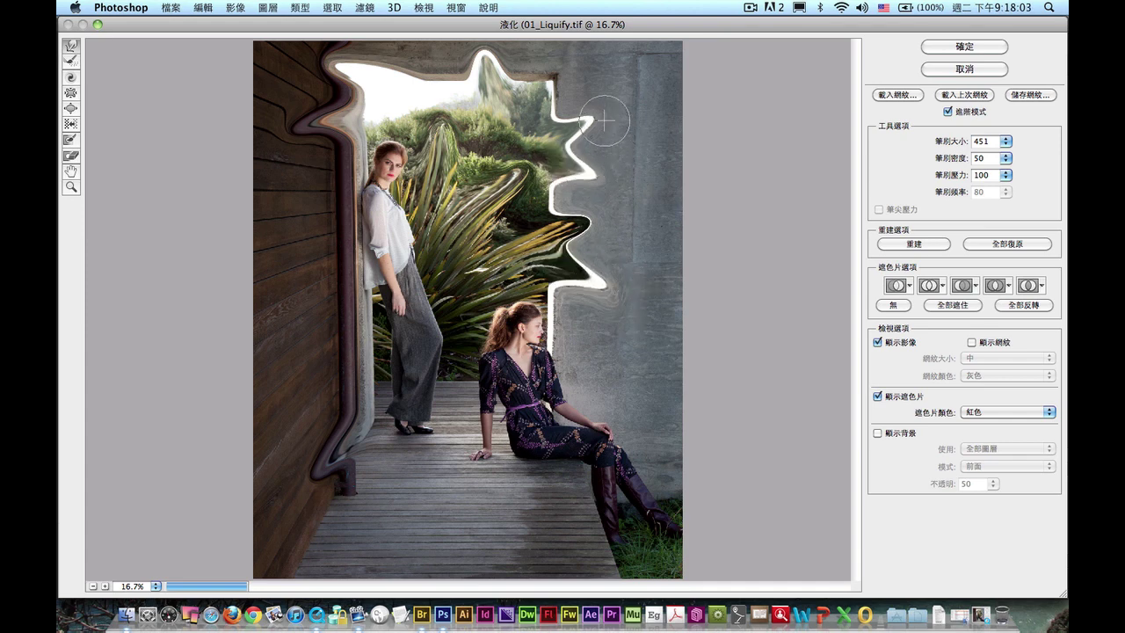